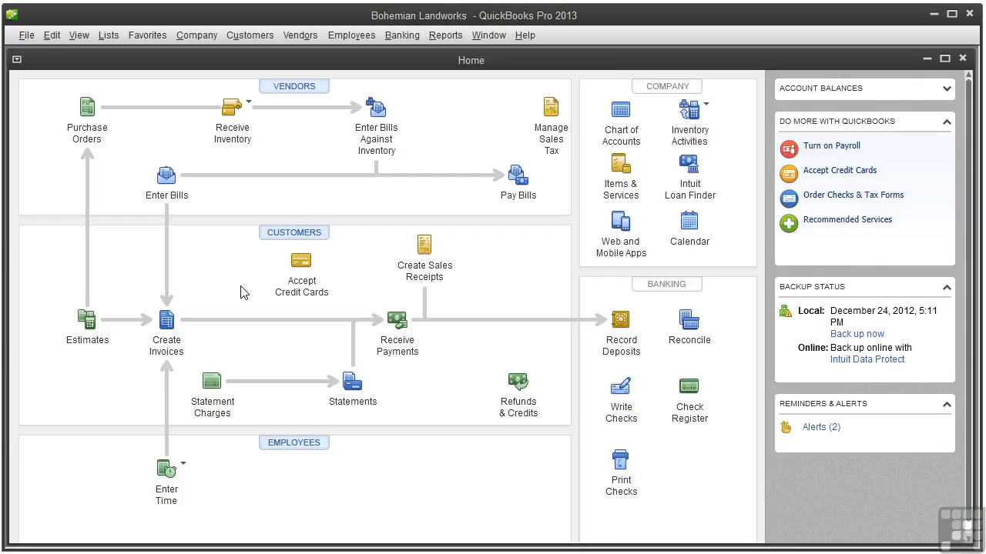
# Start a sales receipt for the Wild Oats Bakery customer with class Garden Maintenance, deposited to Undeposited Funds
pyautogui.click(415, 276)
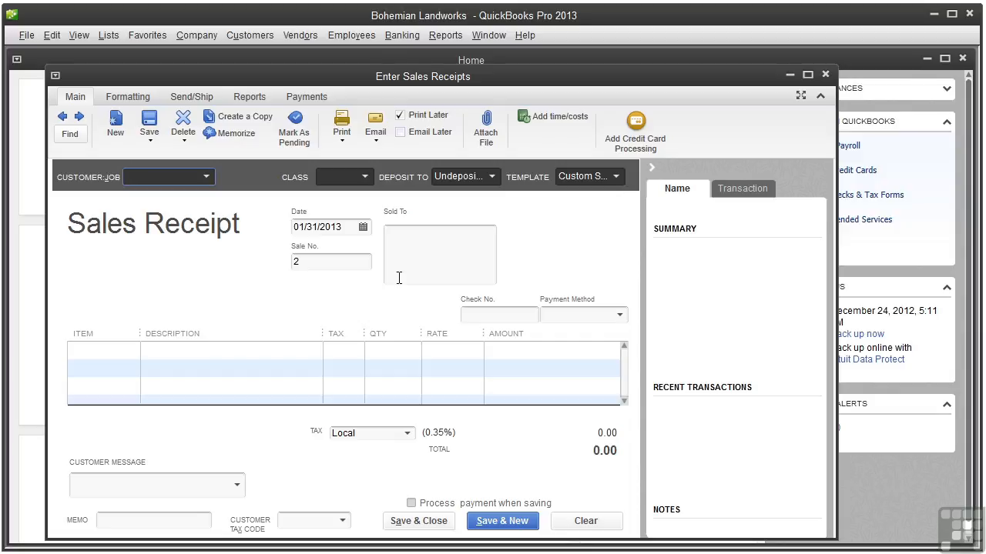
pyautogui.click(207, 178)
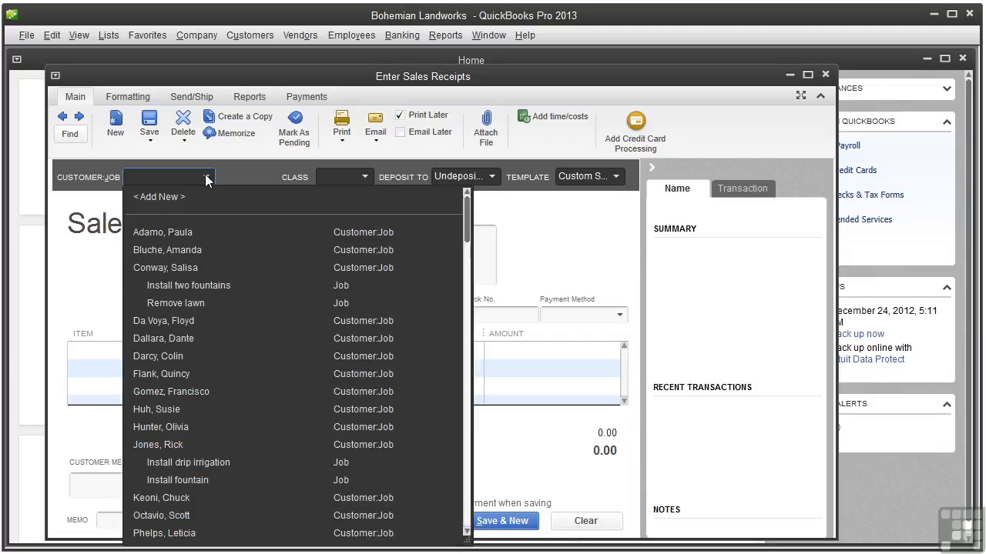
pyautogui.click(173, 409)
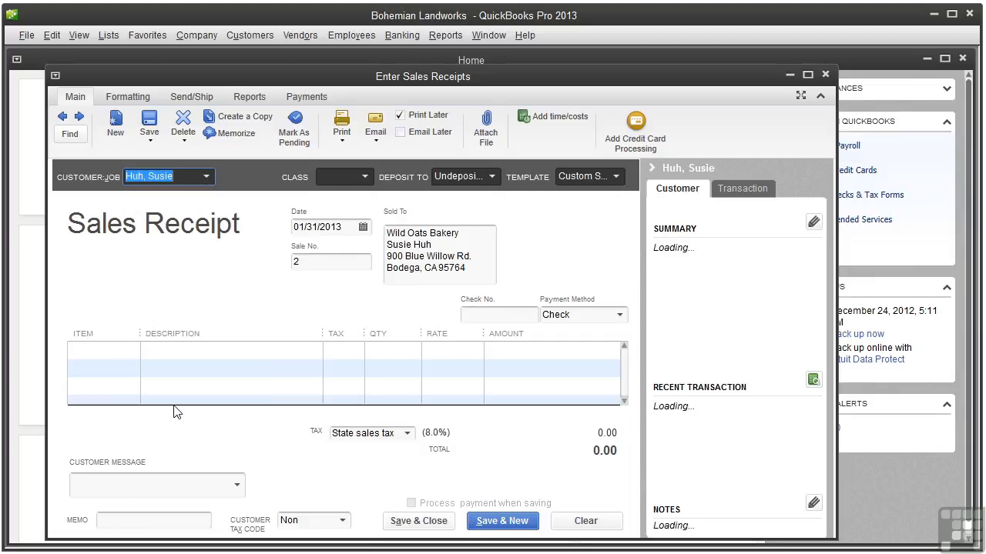
pyautogui.click(365, 178)
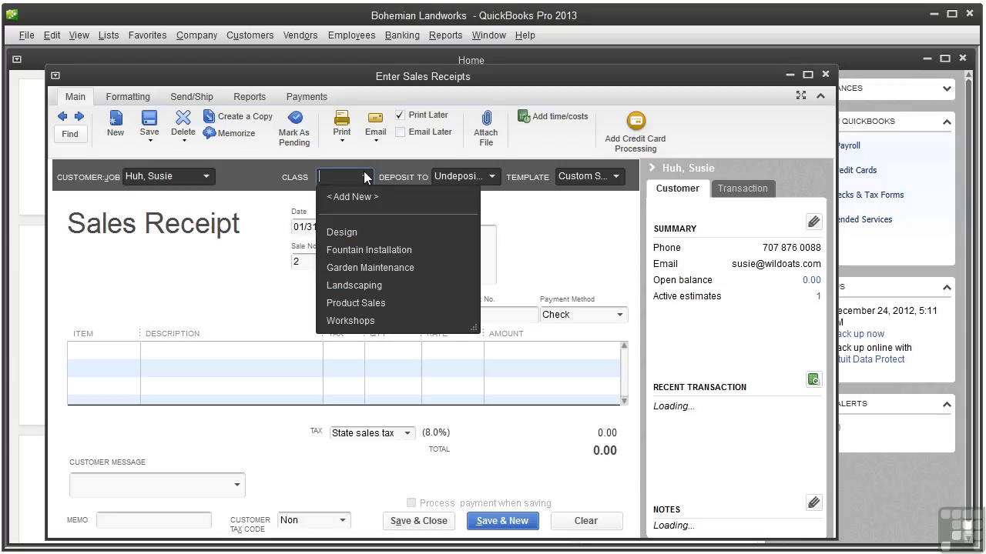
pyautogui.click(337, 267)
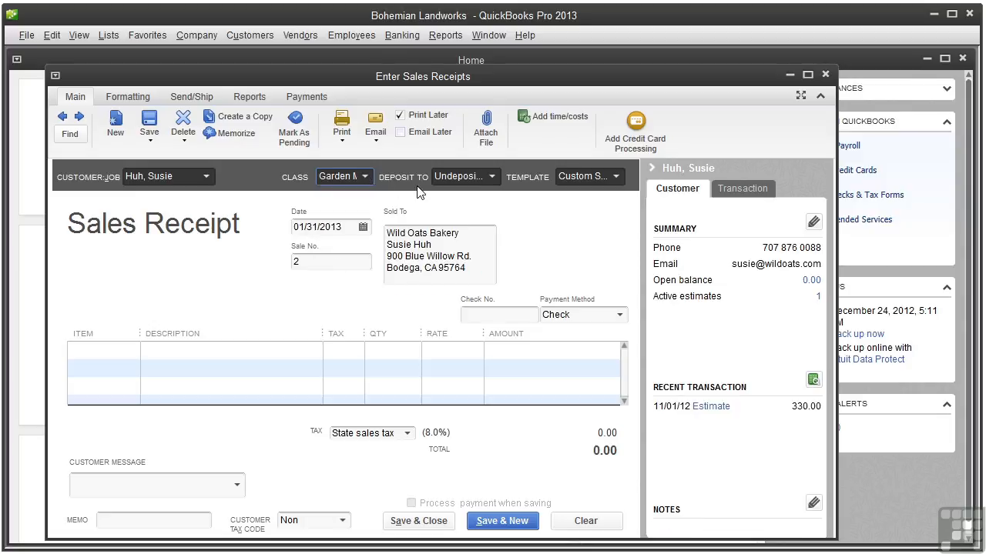
pyautogui.click(493, 177)
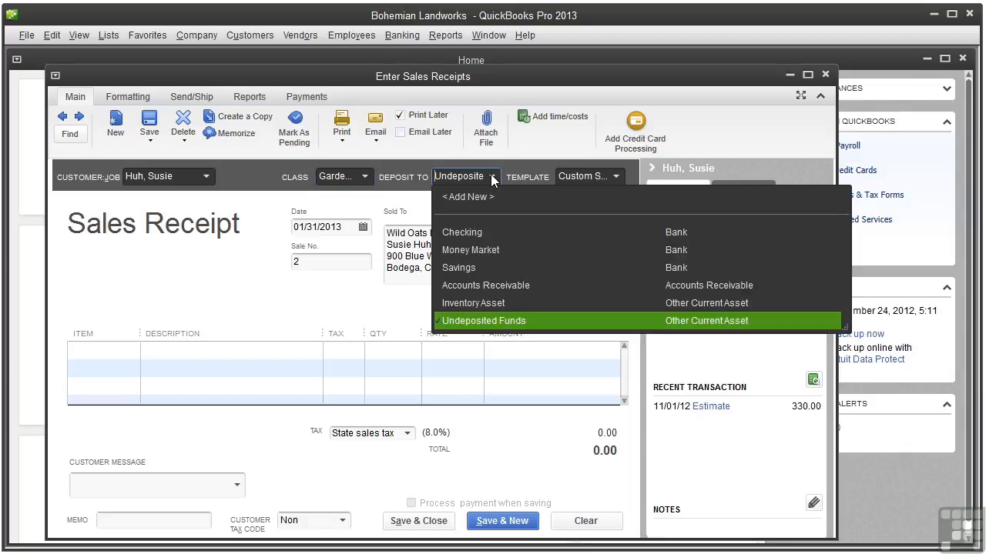
pyautogui.click(486, 322)
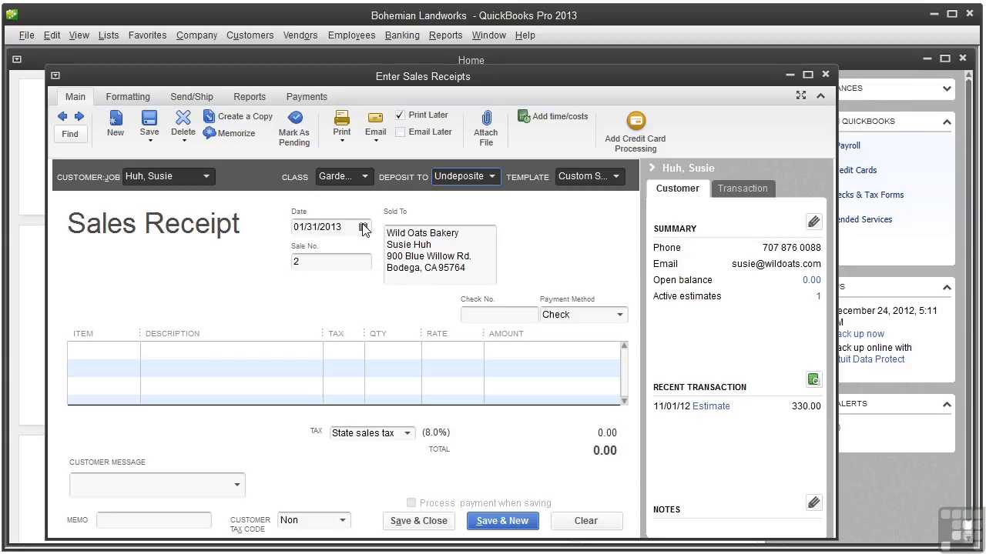
# Date the sales receipt 01/08/2013 and enter check number 678
pyautogui.click(364, 228)
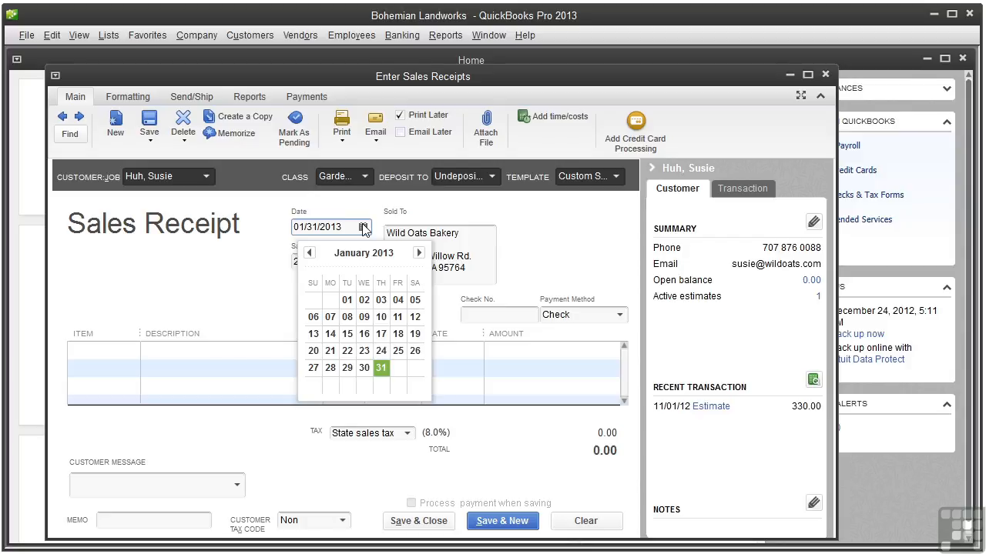
pyautogui.click(346, 317)
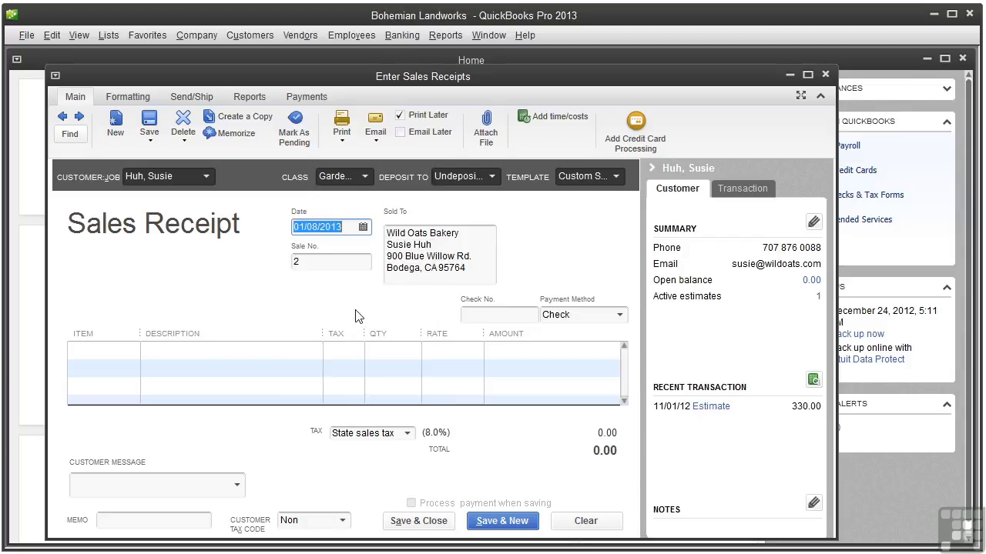
pyautogui.click(466, 315)
pyautogui.write('678')
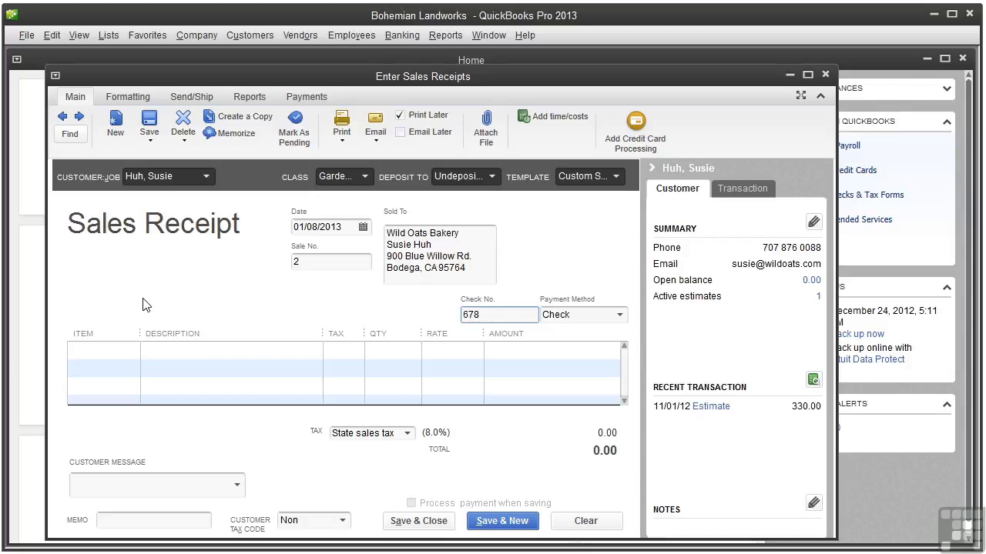
# Add the Landscape Labor item with a quantity of 5, and save and close the sales receipt
pyautogui.click(129, 352)
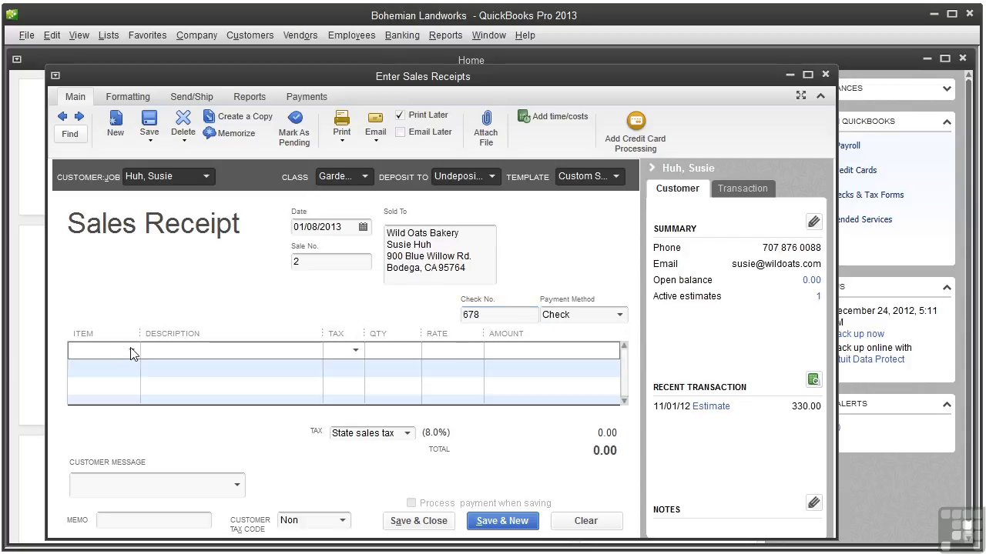
pyautogui.click(132, 351)
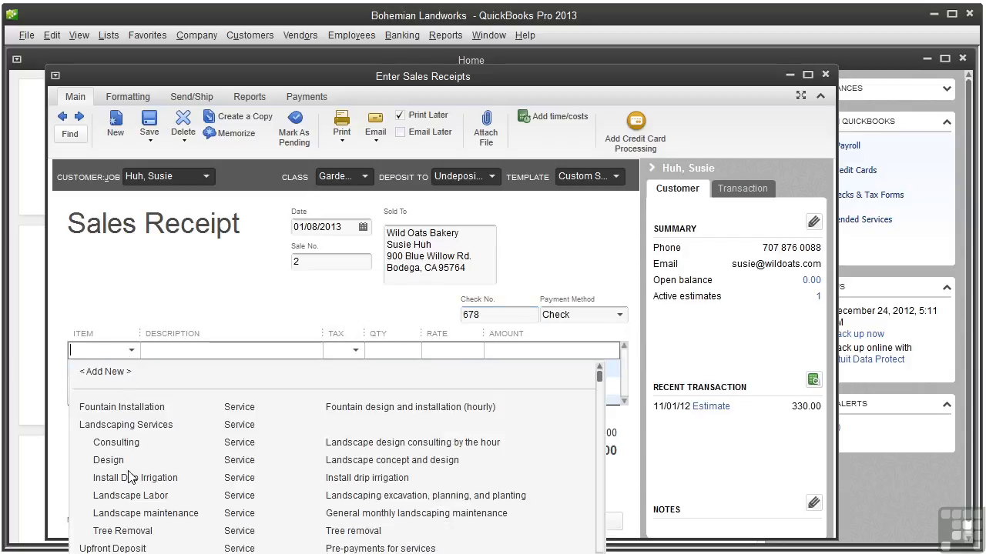
pyautogui.click(135, 498)
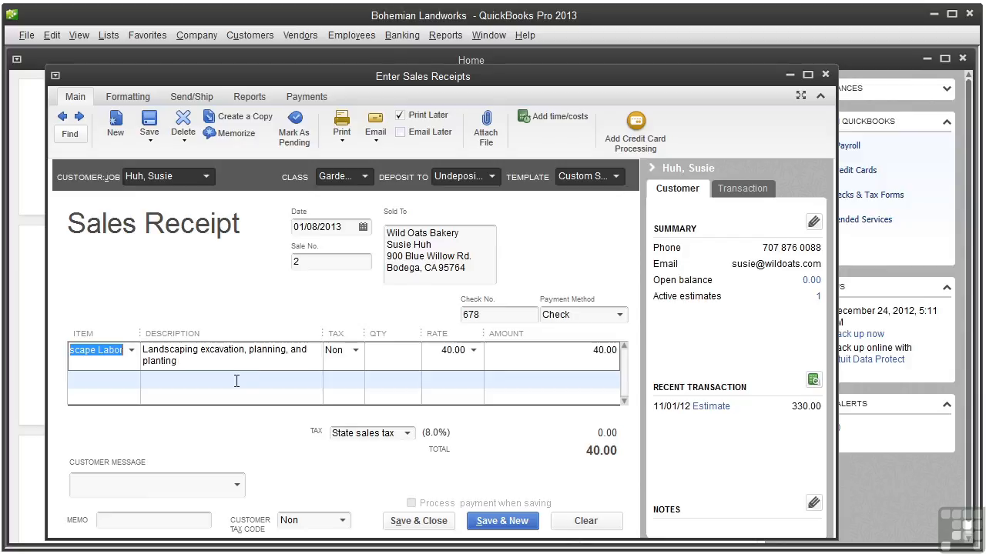
pyautogui.click(381, 352)
pyautogui.write('5')
pyautogui.press('Tab')
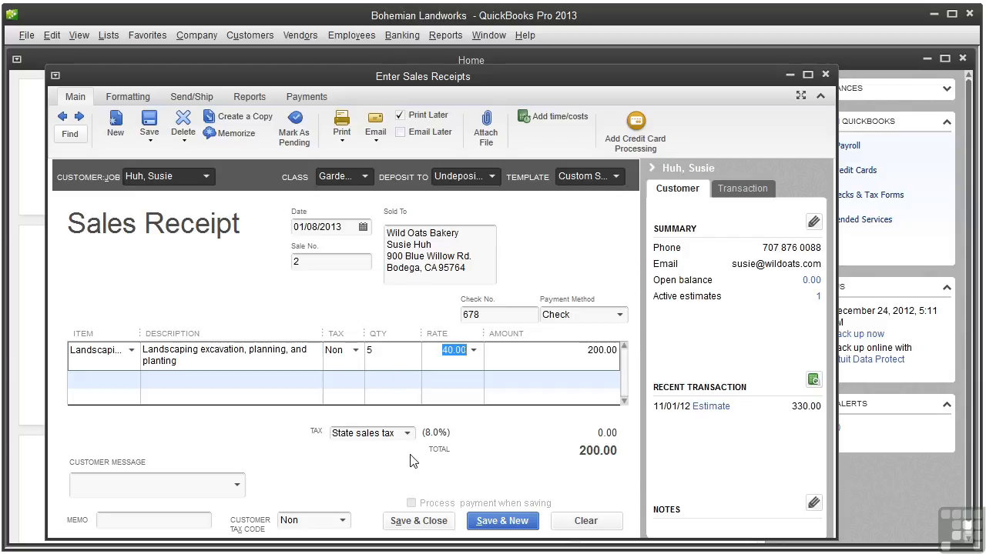
pyautogui.click(428, 522)
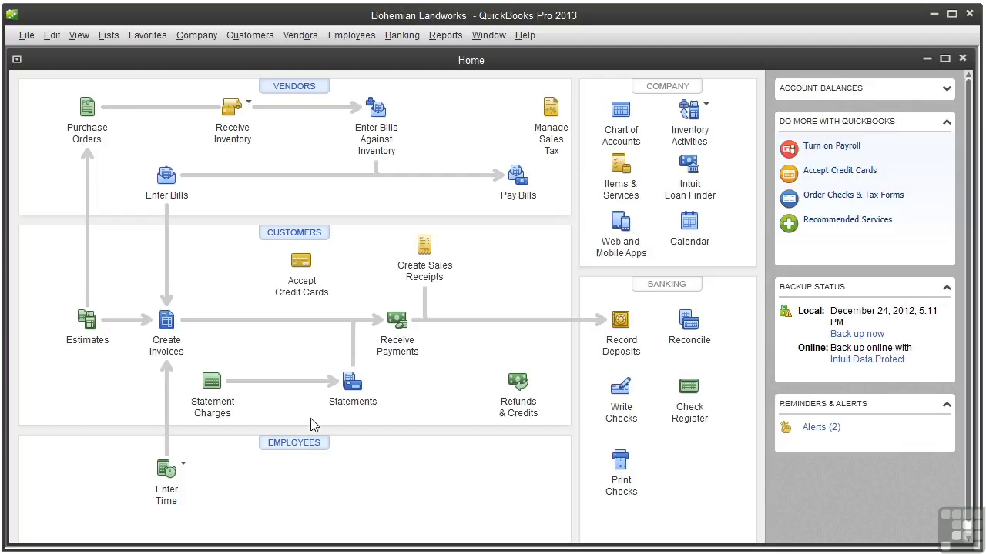
# Create a new customer named "Cash customer" in the Customer Center
pyautogui.click(303, 236)
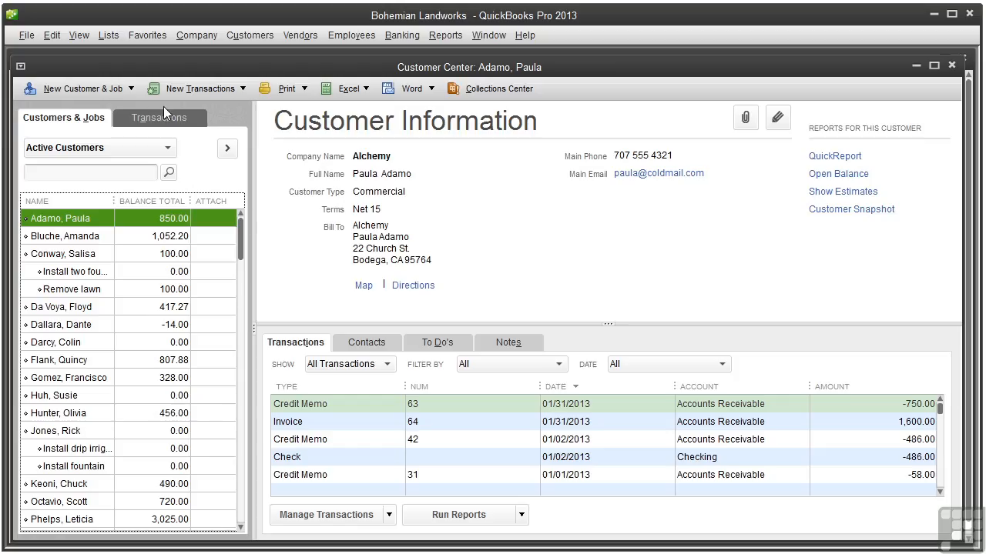
pyautogui.click(117, 91)
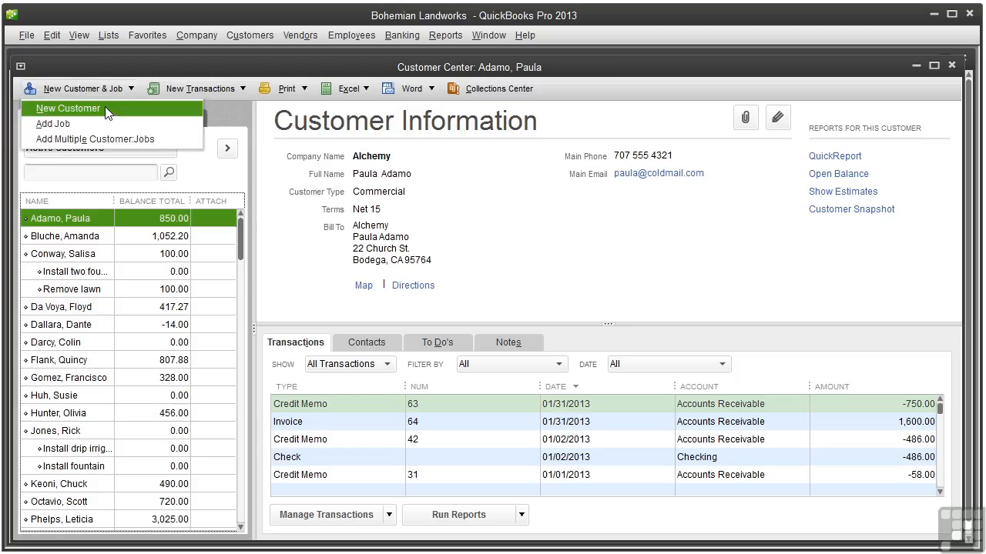
pyautogui.click(109, 107)
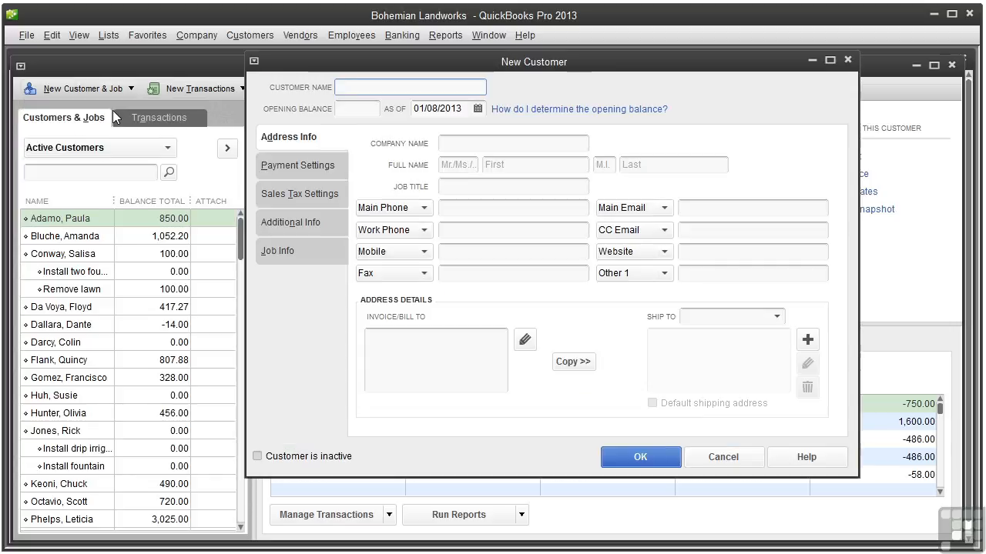
pyautogui.write('Cash customer')
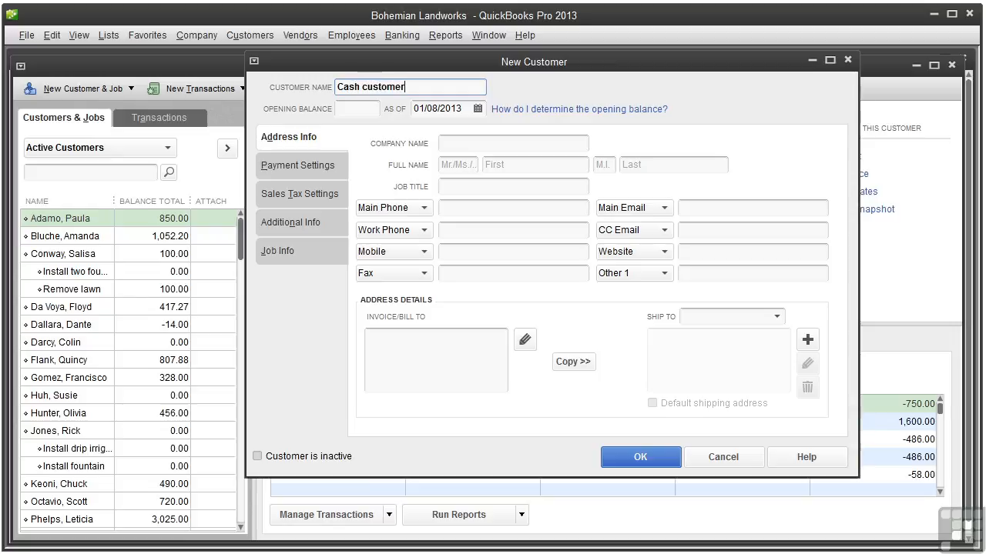
pyautogui.click(663, 457)
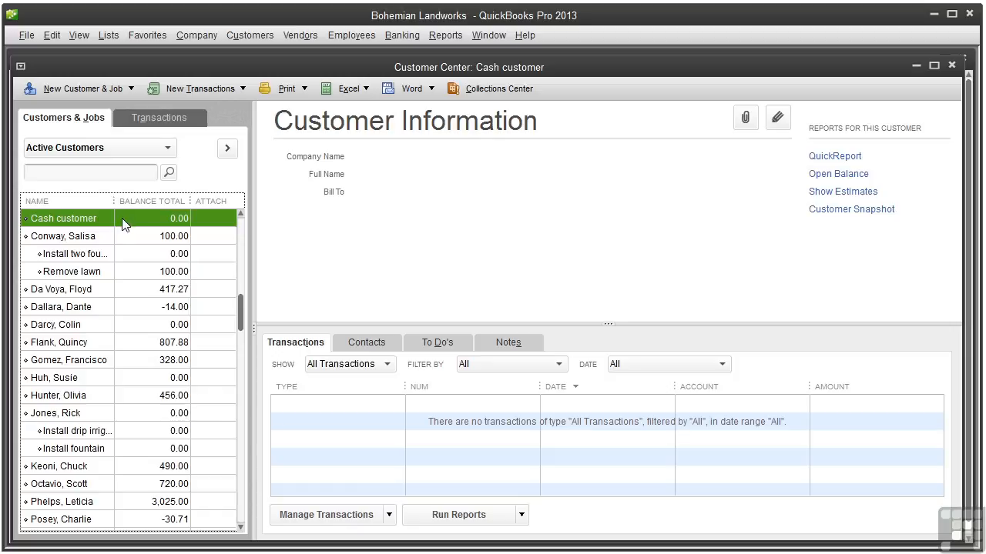
# Start a sales receipt for Cash customer with class Product Sales, dated 01/12/2013
pyautogui.click(242, 89)
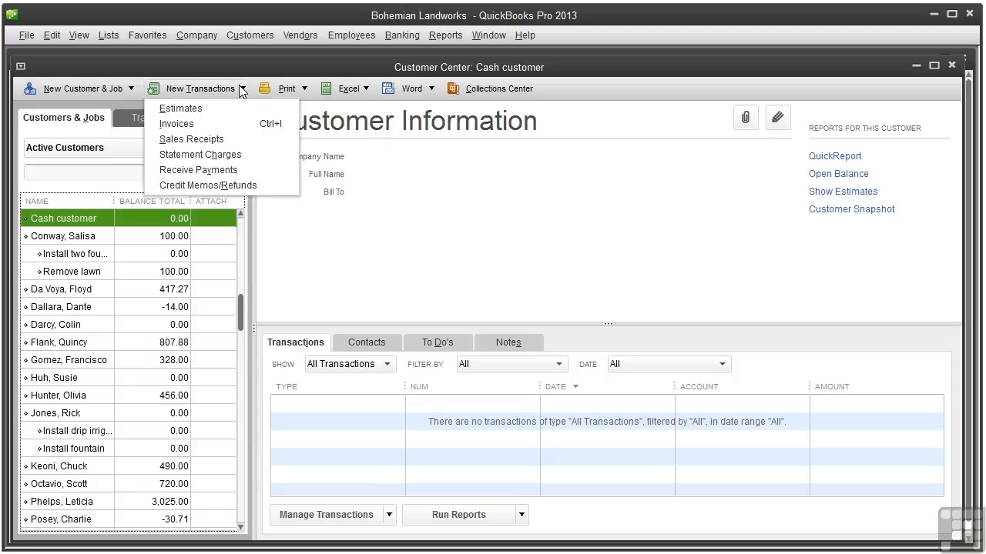
pyautogui.click(191, 139)
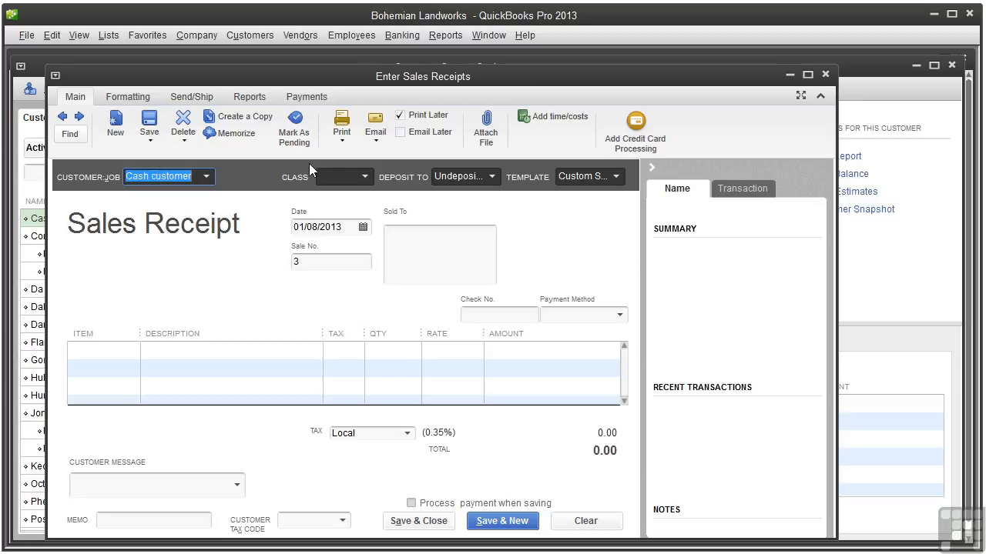
pyautogui.click(365, 178)
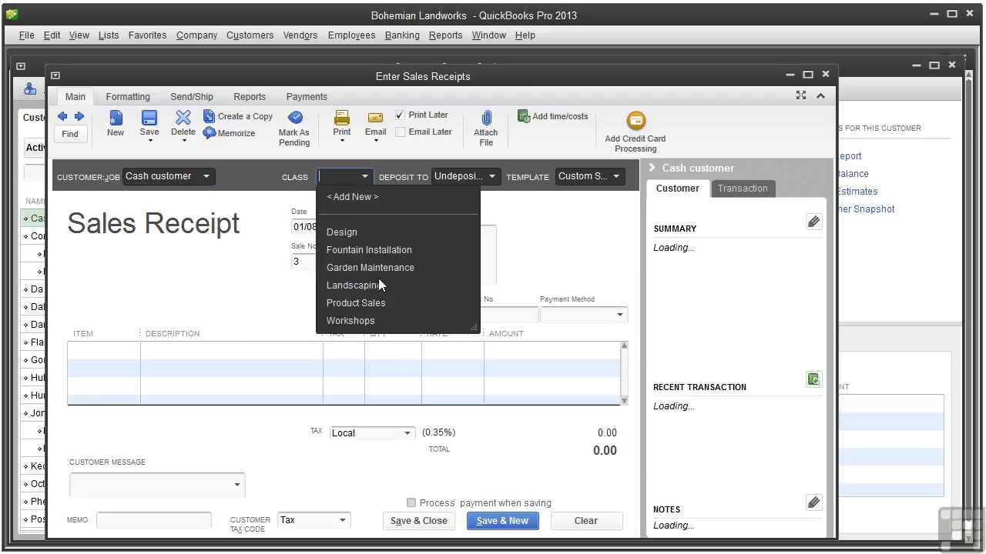
pyautogui.click(375, 305)
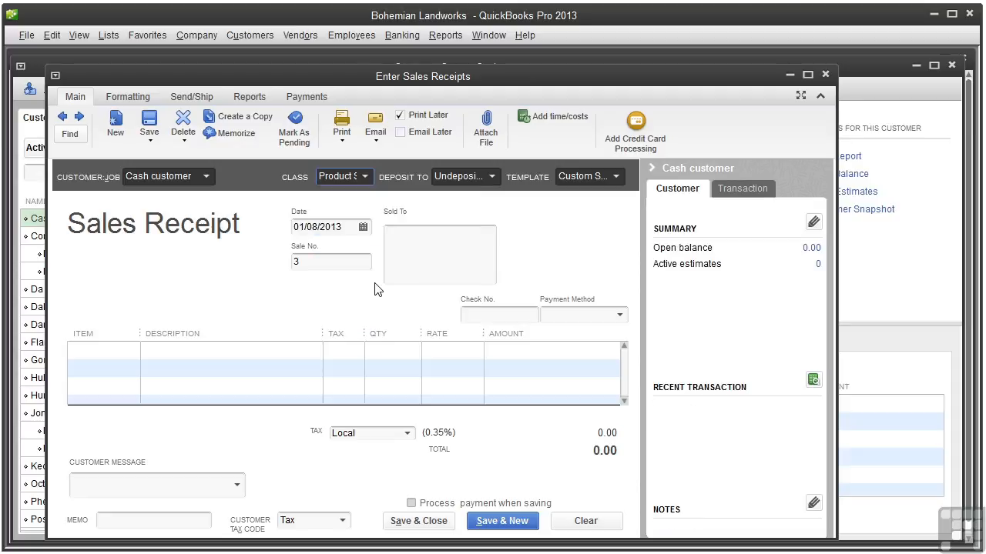
pyautogui.click(363, 228)
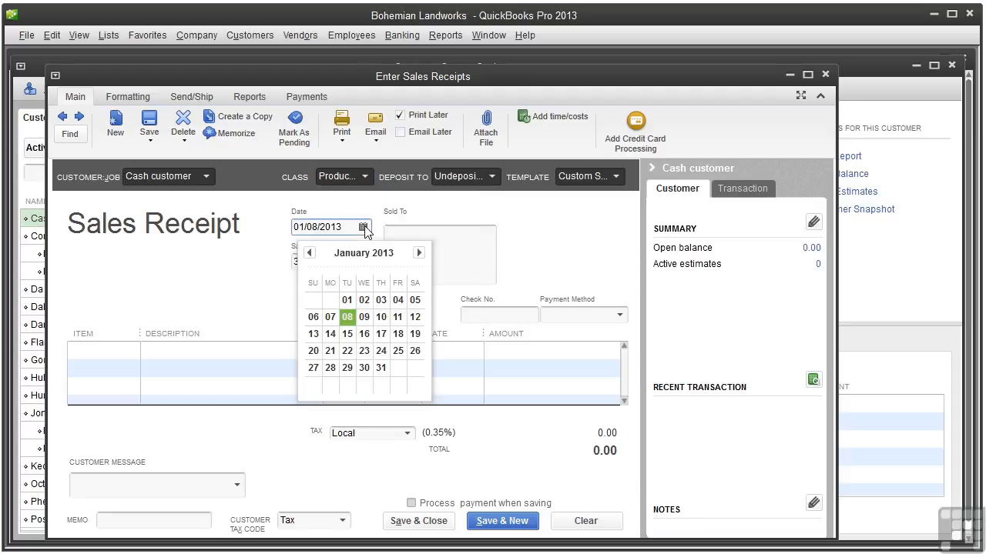
pyautogui.click(415, 318)
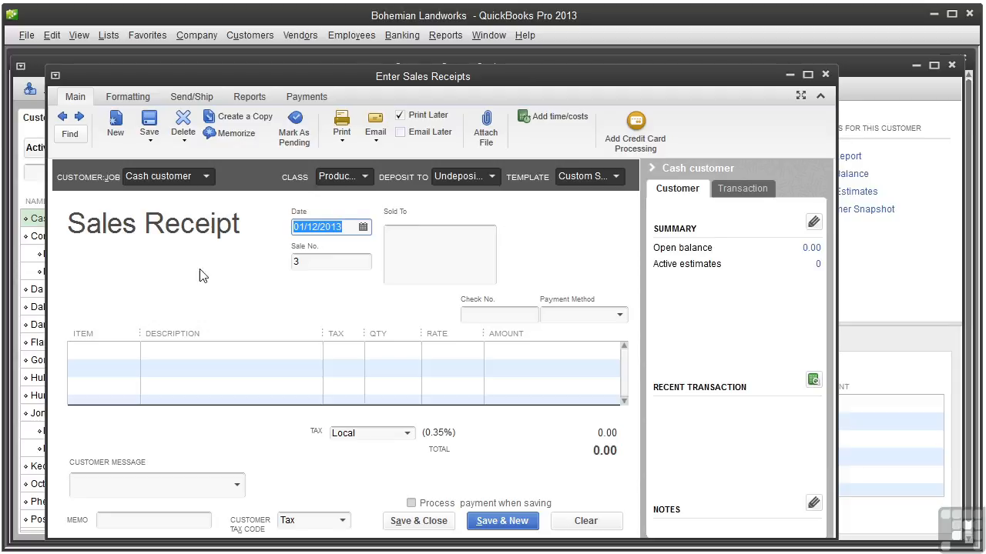
# Add the Solar Ftn item from Fountain Supplies to the receipt's first line with a quantity of 30
pyautogui.click(131, 348)
pyautogui.click(132, 351)
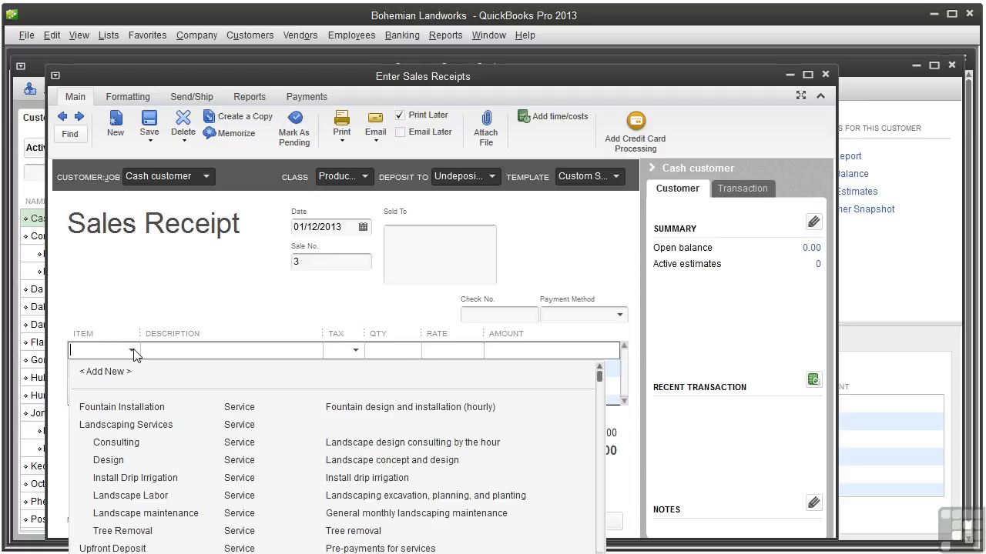
pyautogui.moveTo(599, 377); pyautogui.dragTo(579, 456)
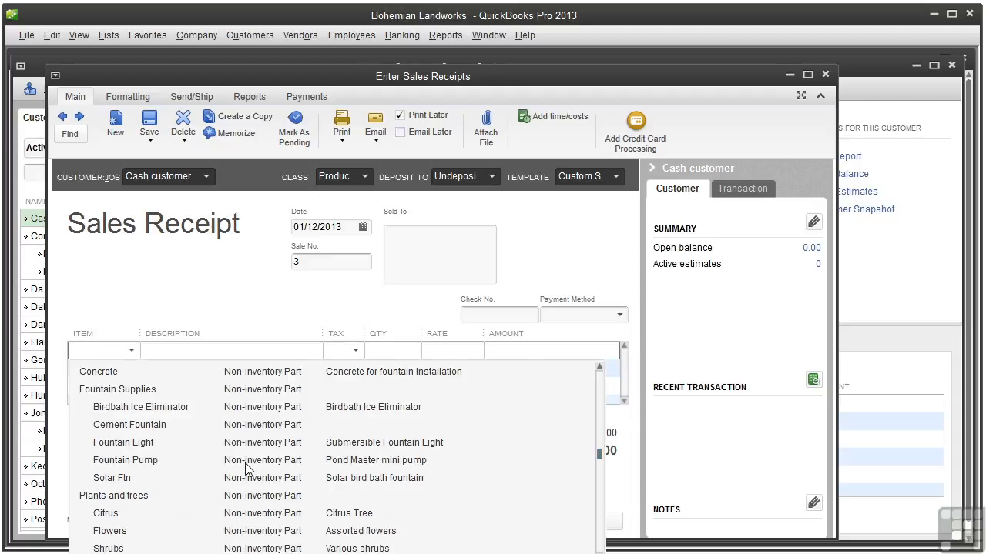
pyautogui.click(248, 479)
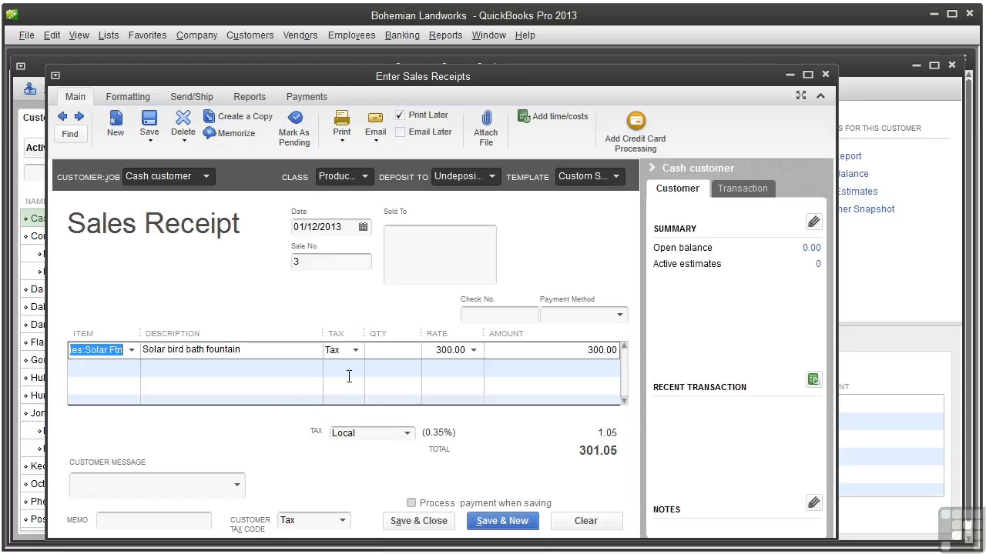
pyautogui.click(403, 351)
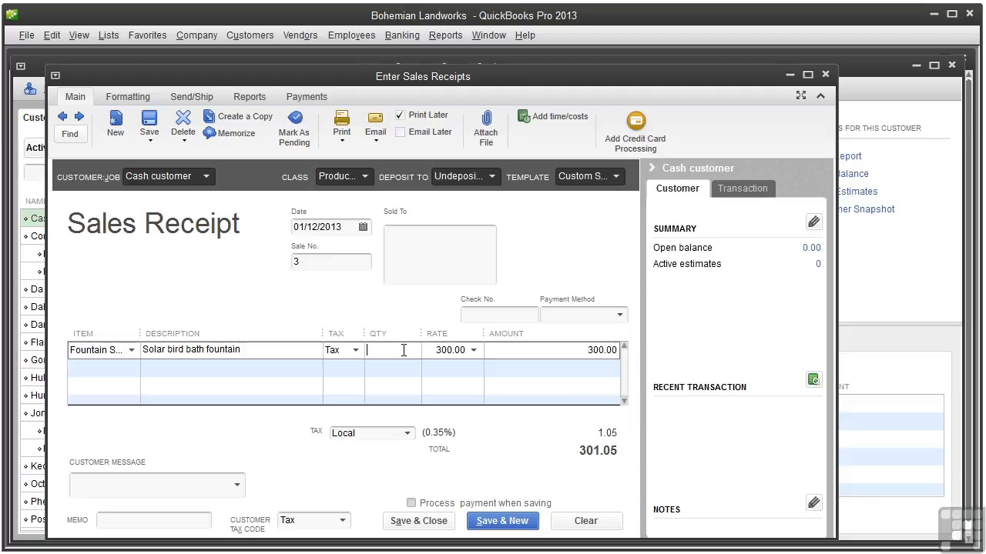
pyautogui.write('30')
pyautogui.press('Tab')
# Add the Fountain Light item on the receipt's second line with a quantity of 53
pyautogui.click(131, 370)
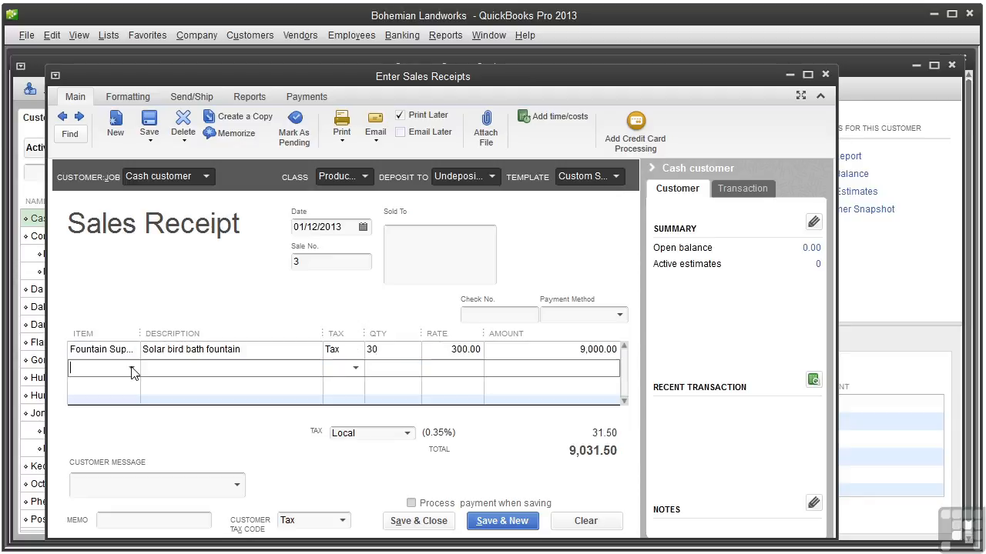
pyautogui.click(131, 373)
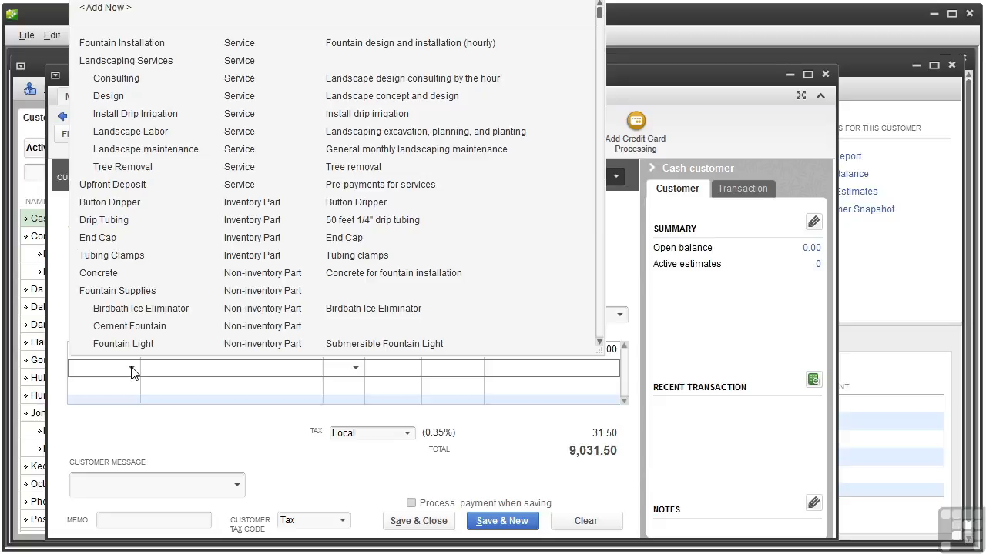
pyautogui.click(171, 346)
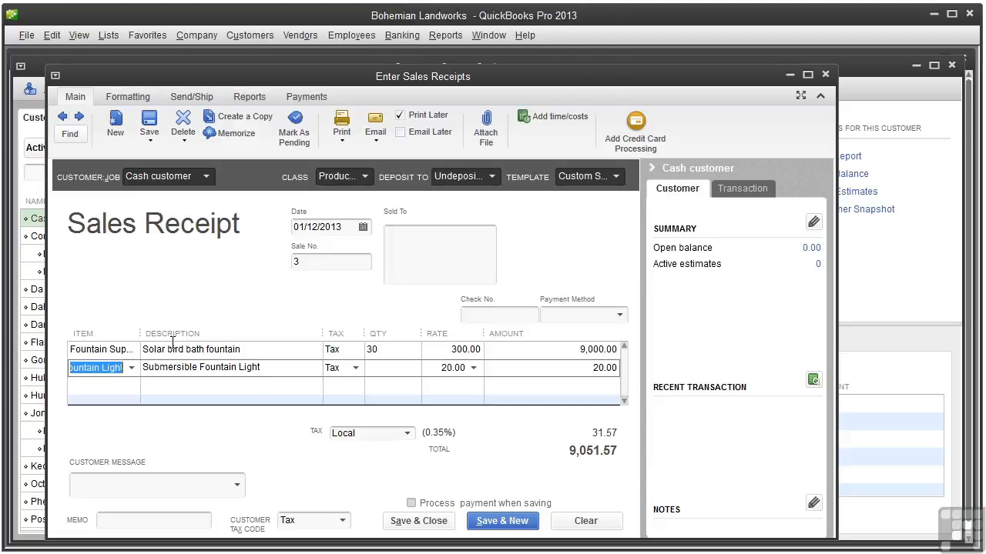
pyautogui.click(401, 372)
pyautogui.write('53')
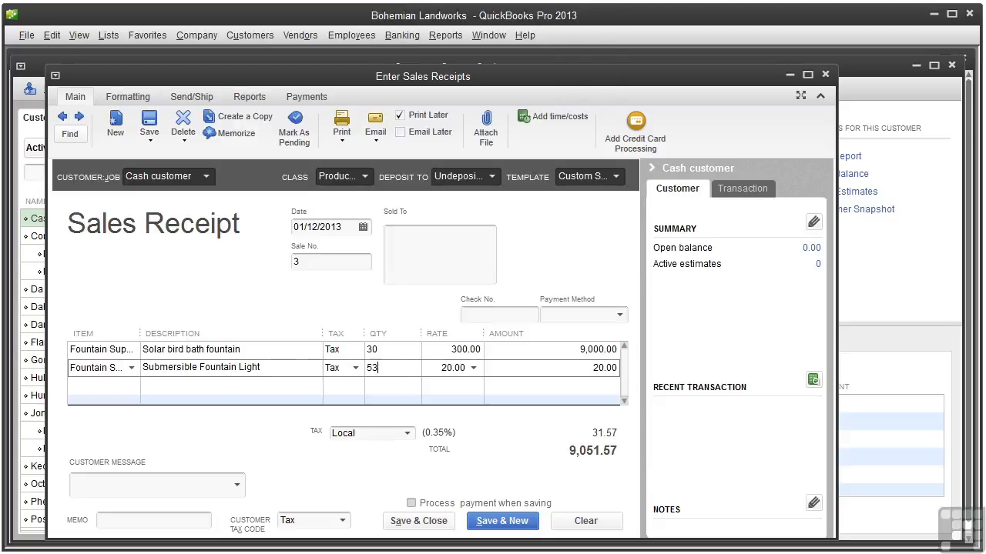
pyautogui.press('Tab')
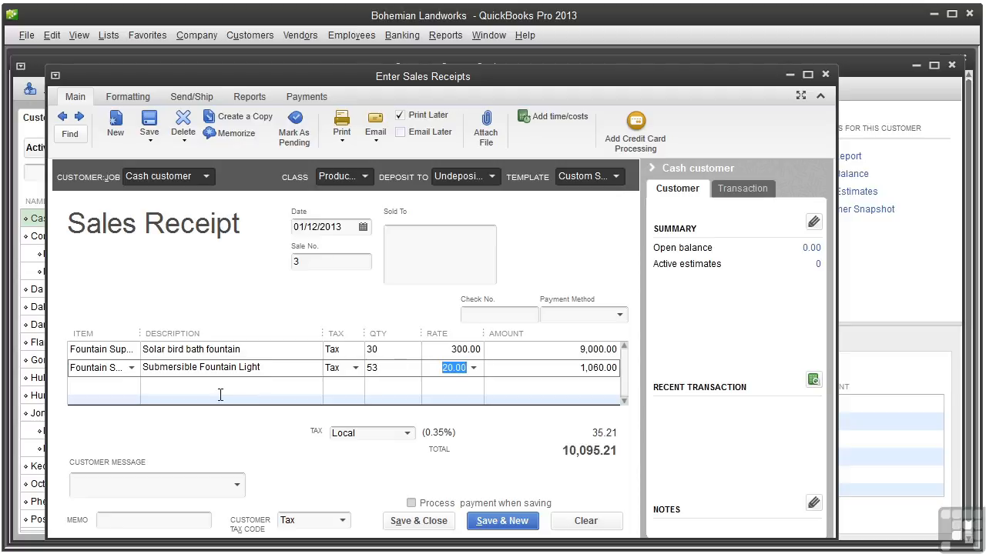
# Add the Fountain Pump item from Fountain Supplies on the receipt's third line with a quantity of 26
pyautogui.click(134, 385)
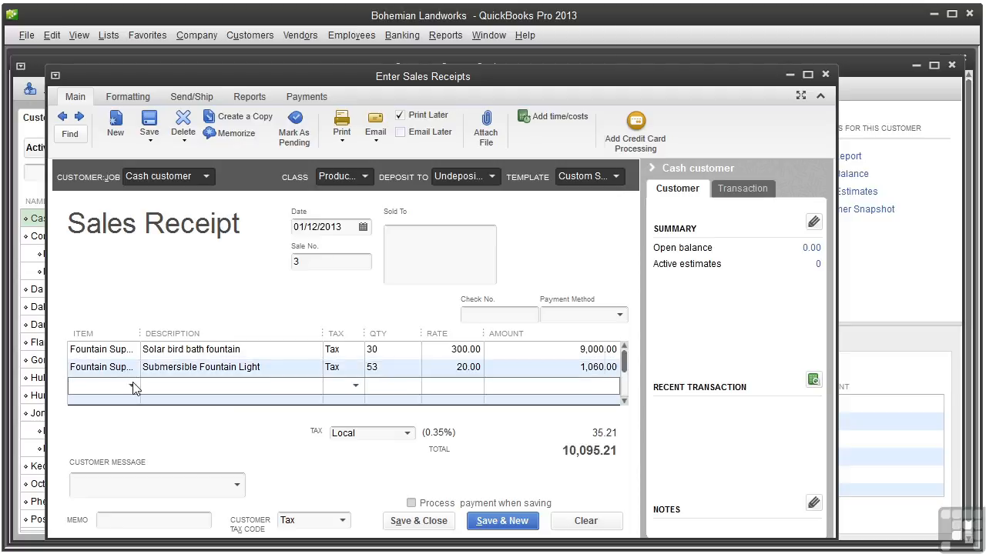
pyautogui.click(132, 386)
pyautogui.click(599, 360)
pyautogui.click(599, 359)
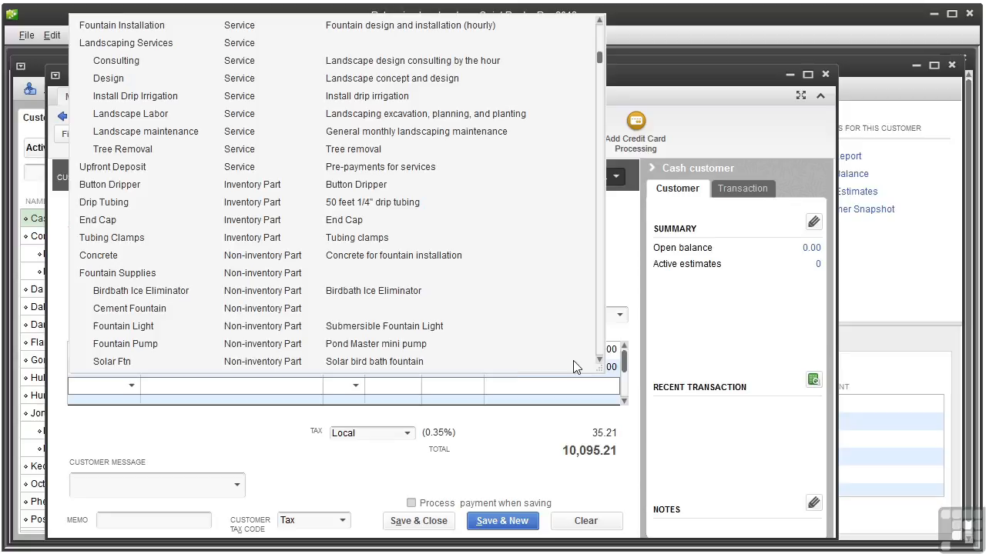
pyautogui.click(363, 341)
pyautogui.click(388, 385)
pyautogui.write('26')
pyautogui.press('Tab')
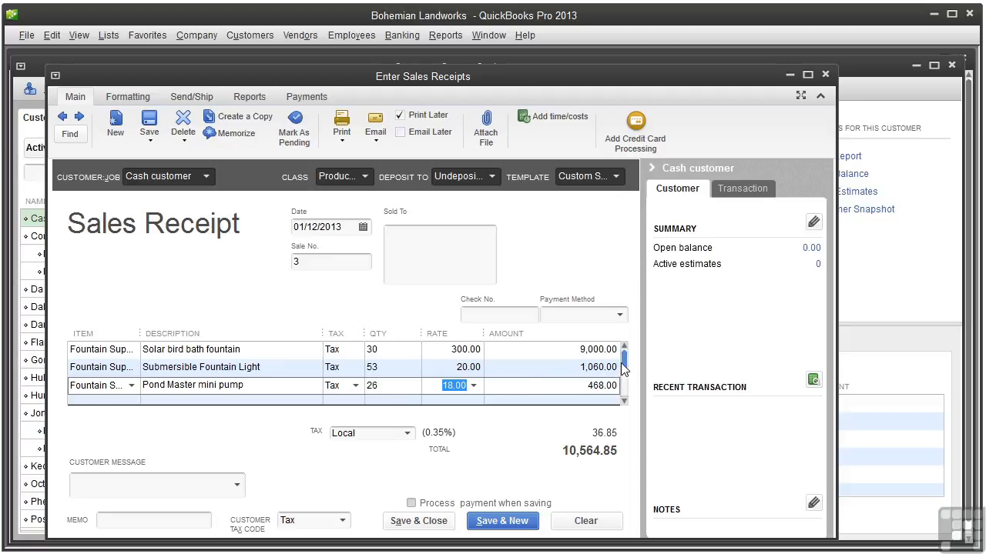
# Add the Payment by Check item on the receipt's next empty line and dismiss the notice about payment items
pyautogui.scroll(-1, 624, 361)
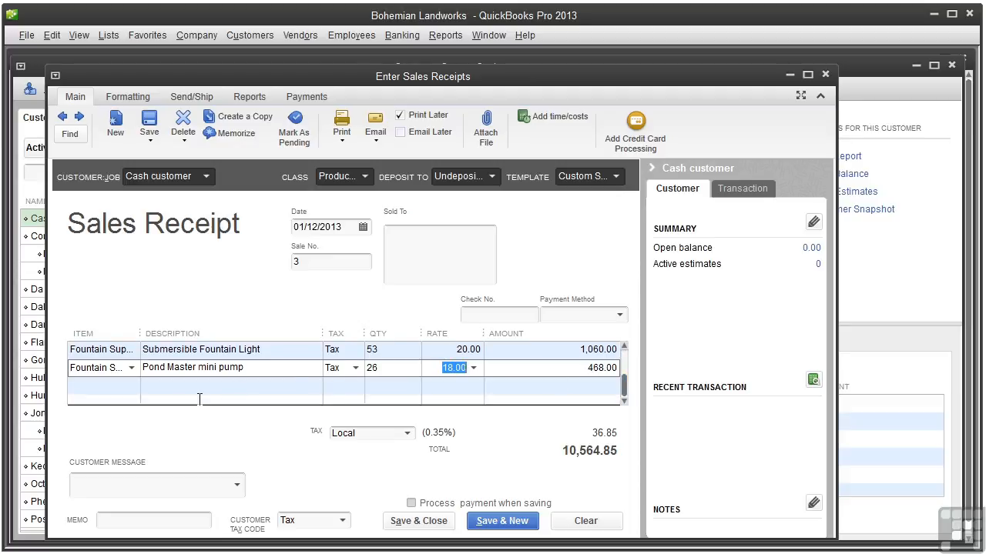
pyautogui.click(133, 384)
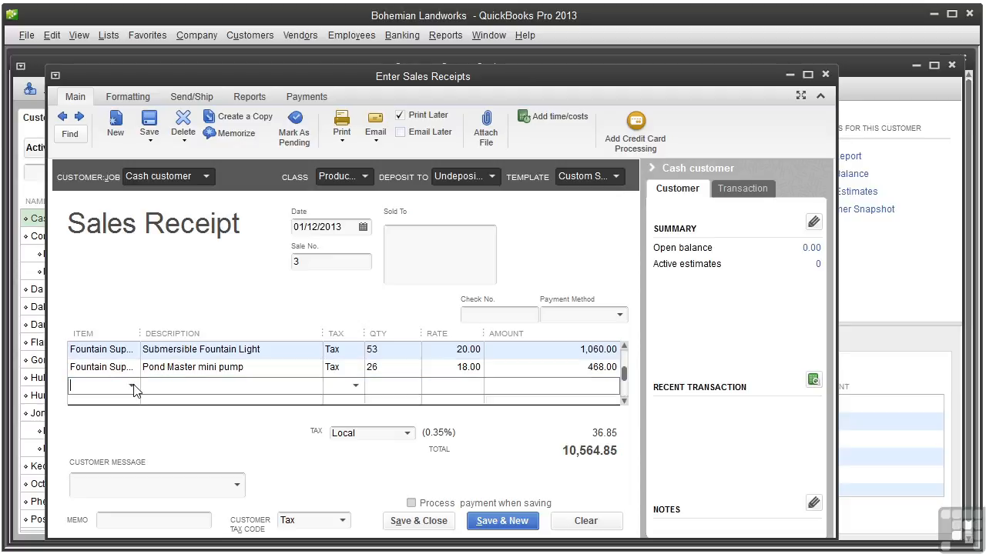
pyautogui.click(132, 385)
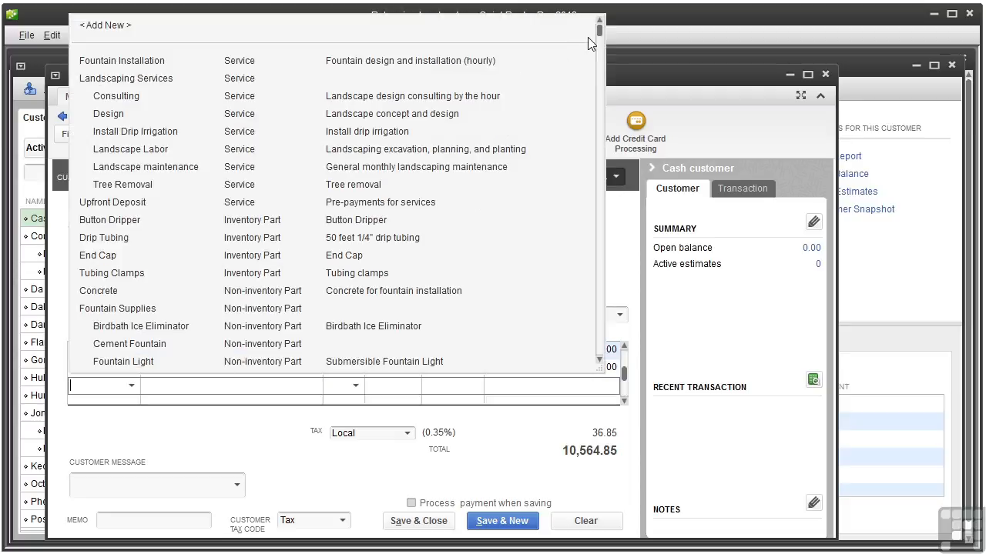
pyautogui.moveTo(598, 29); pyautogui.dragTo(583, 354)
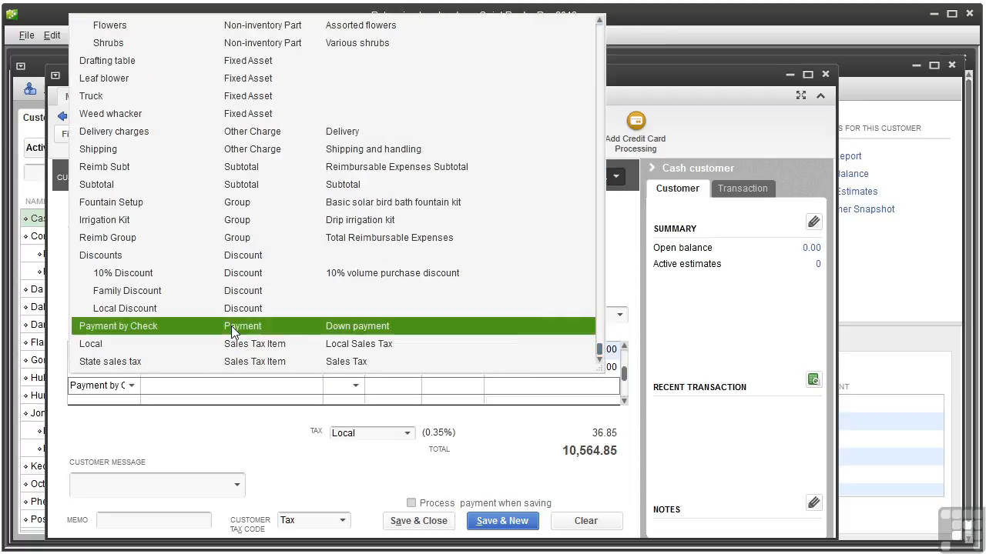
pyautogui.click(231, 326)
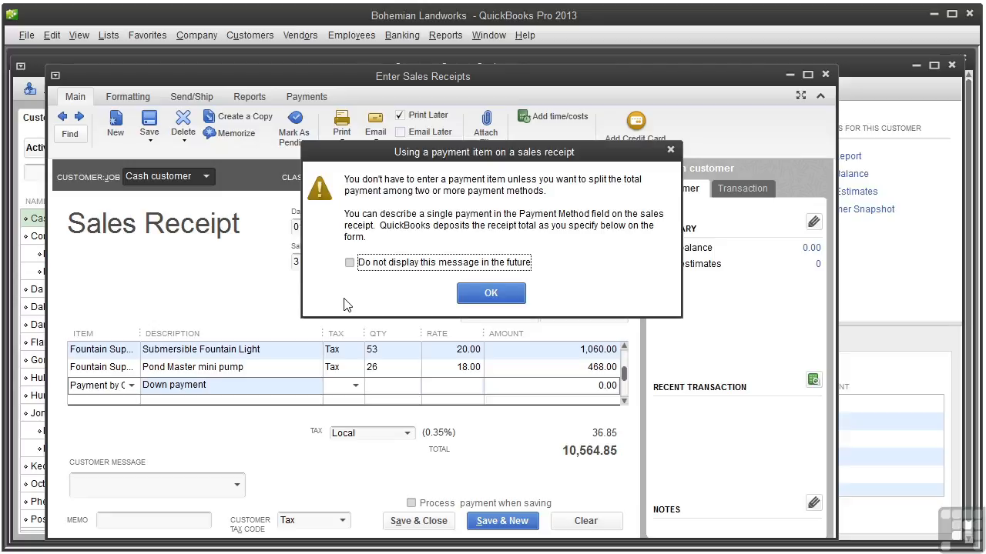
pyautogui.click(500, 294)
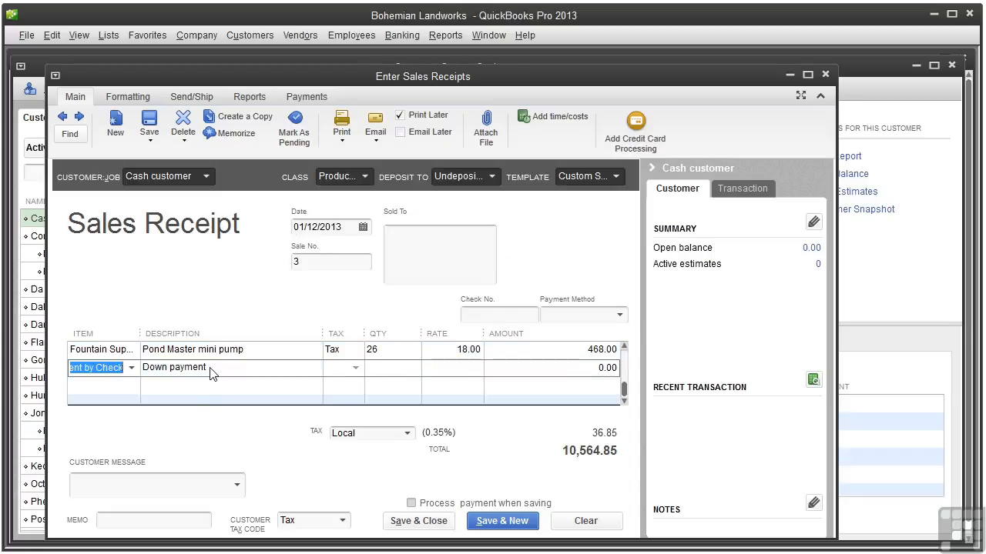
# Change the check payment line's description to "Payment by check" and set its amount to 6489.24
pyautogui.press('Tab')
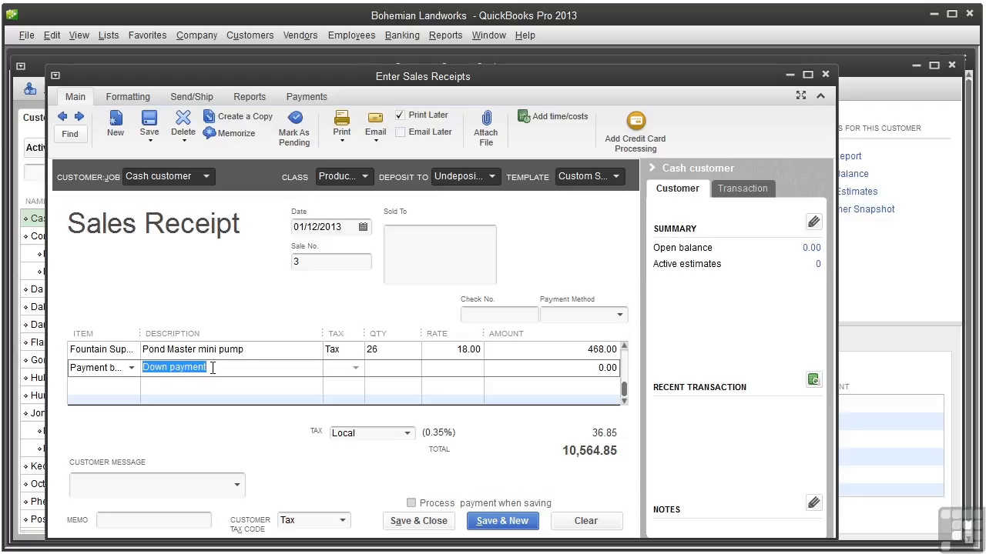
pyautogui.write('Payment by check')
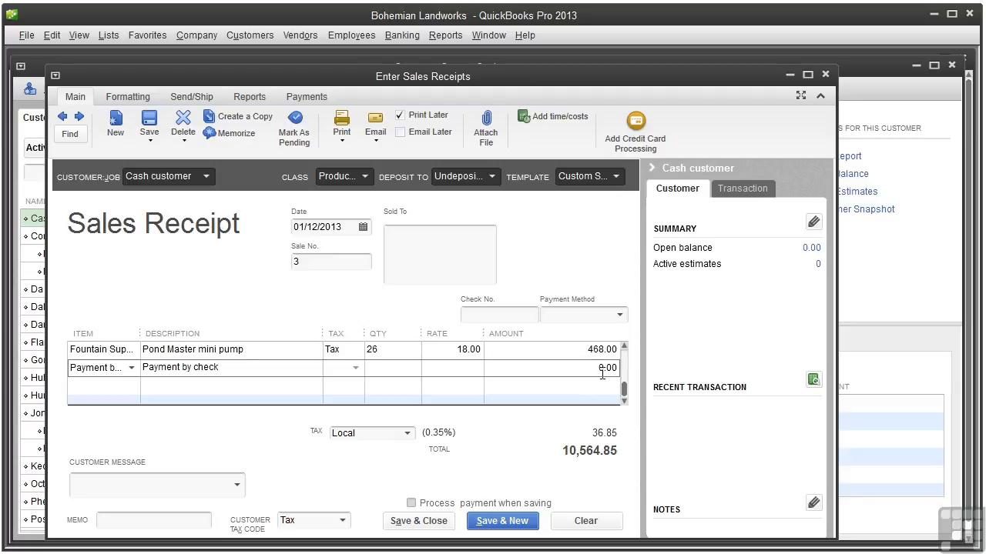
pyautogui.moveTo(597, 369); pyautogui.dragTo(618, 371)
pyautogui.write('6489.24')
# Start a new item of type Payment from the receipt's next empty line and name it "Payment with cash"
pyautogui.click(132, 385)
pyautogui.click(132, 386)
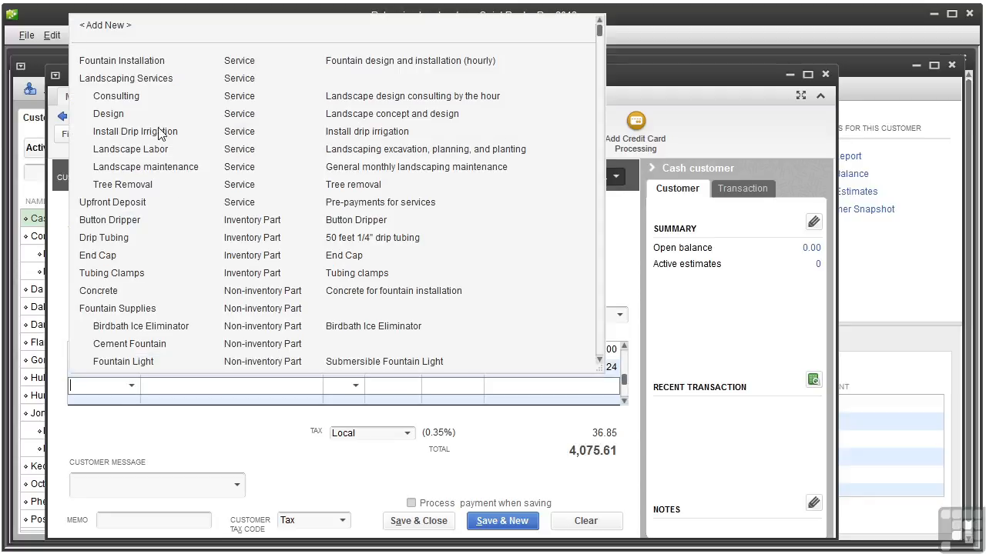
pyautogui.click(176, 32)
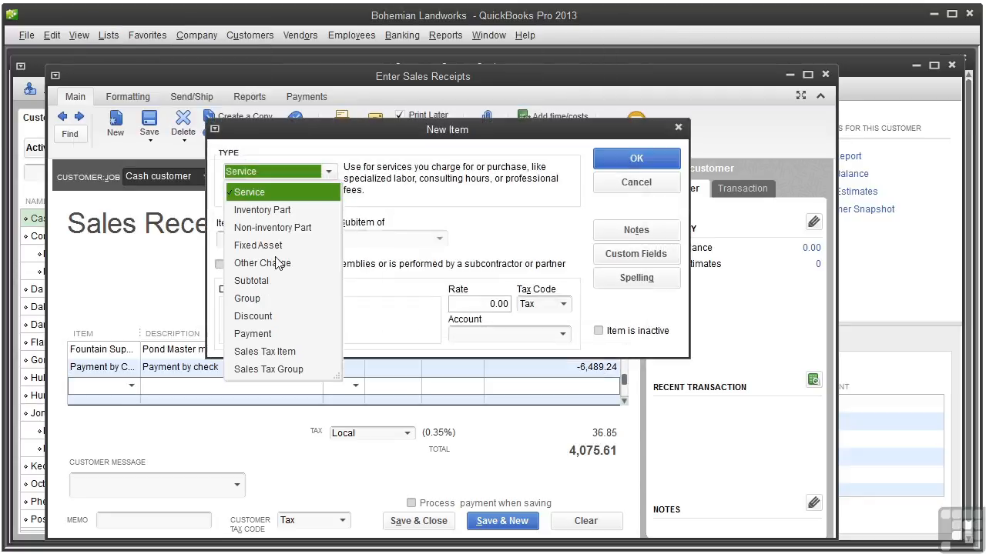
pyautogui.click(265, 334)
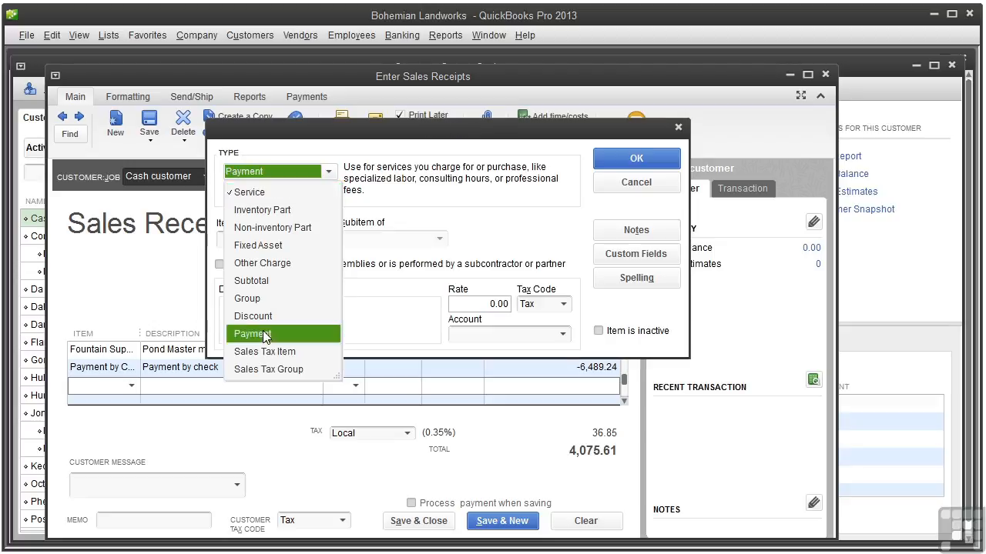
pyautogui.click(281, 240)
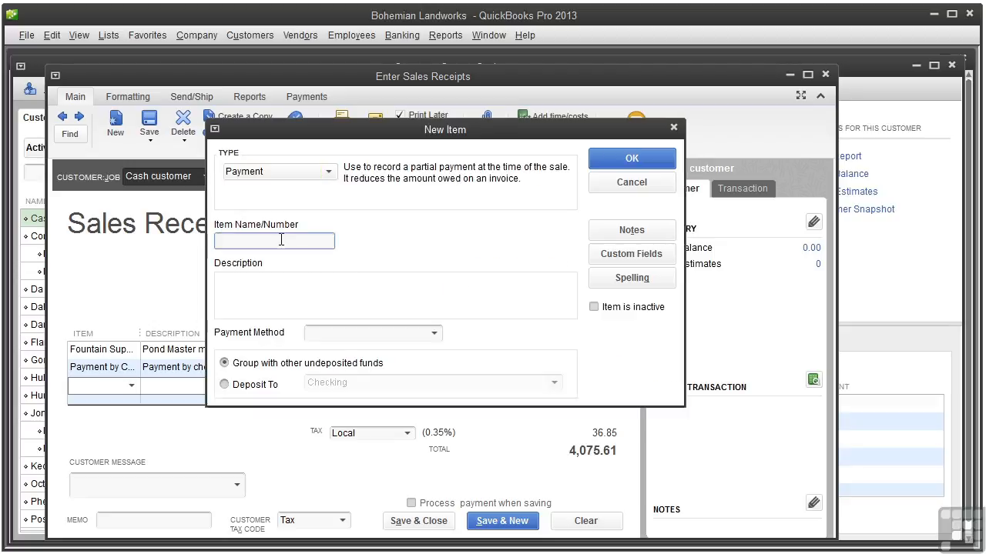
pyautogui.write('Payment with cash')
# Reuse the item name as its description, set the payment method to Cash, and save the item onto the receipt line
pyautogui.moveTo(308, 242); pyautogui.dragTo(217, 241)
pyautogui.hotkey('ctrl', 'c')
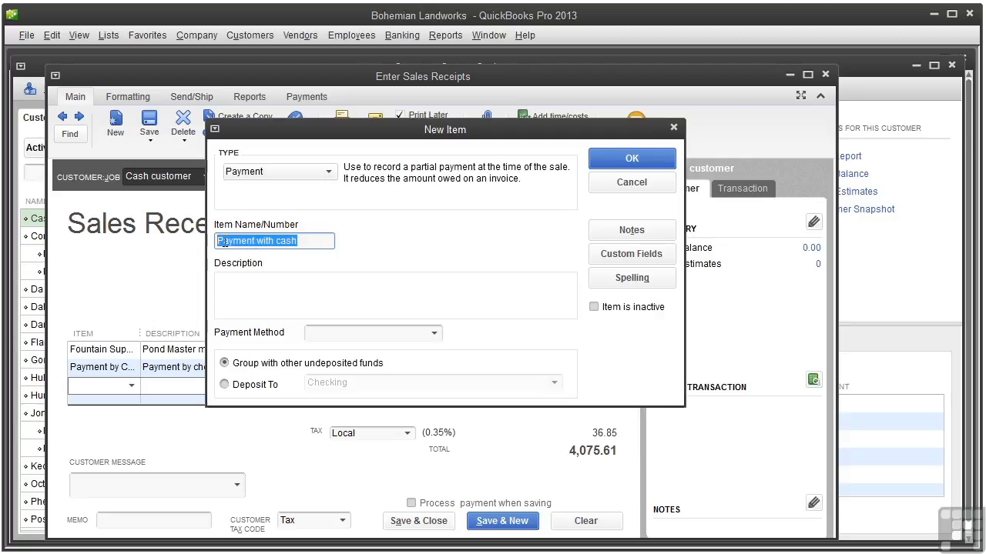
pyautogui.click(223, 284)
pyautogui.hotkey('ctrl', 'v')
pyautogui.click(436, 336)
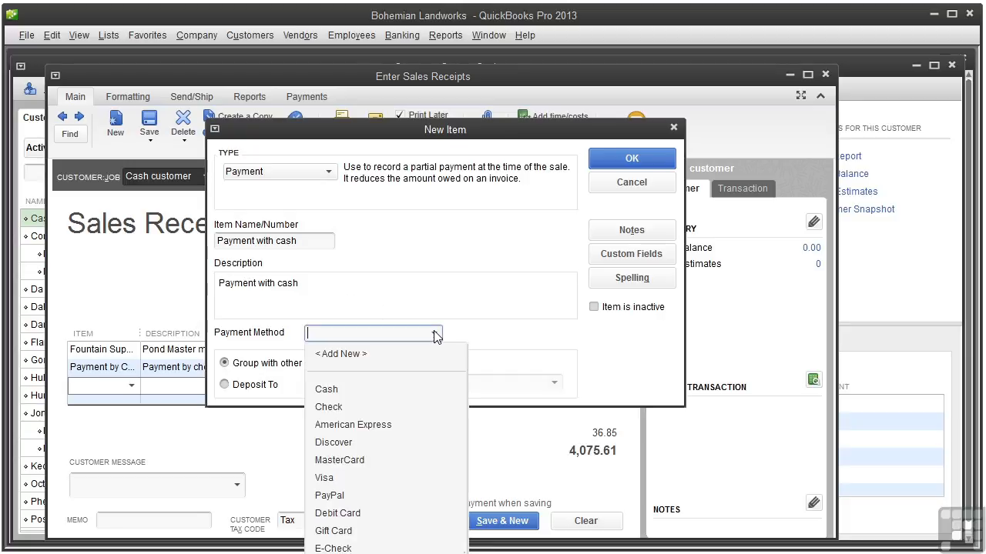
pyautogui.click(389, 391)
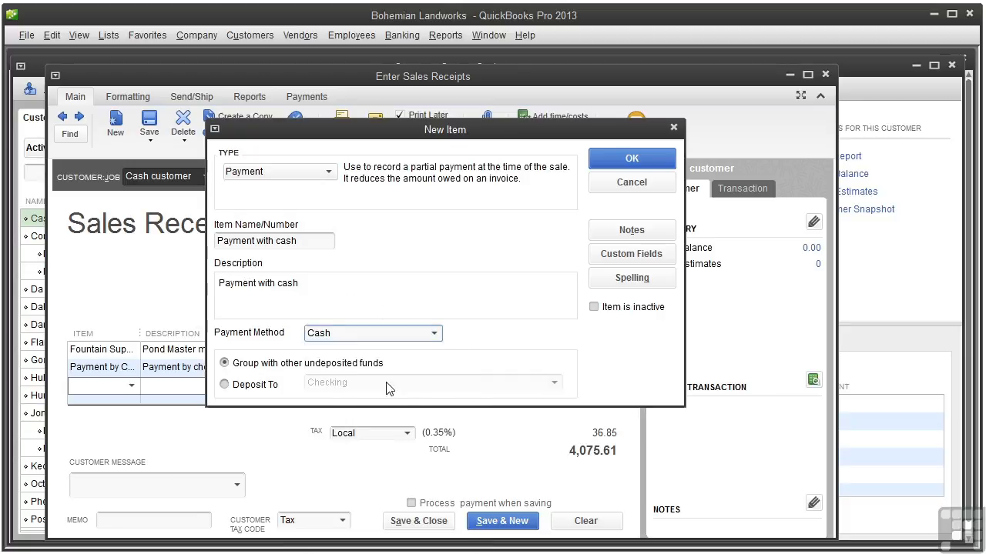
pyautogui.click(609, 163)
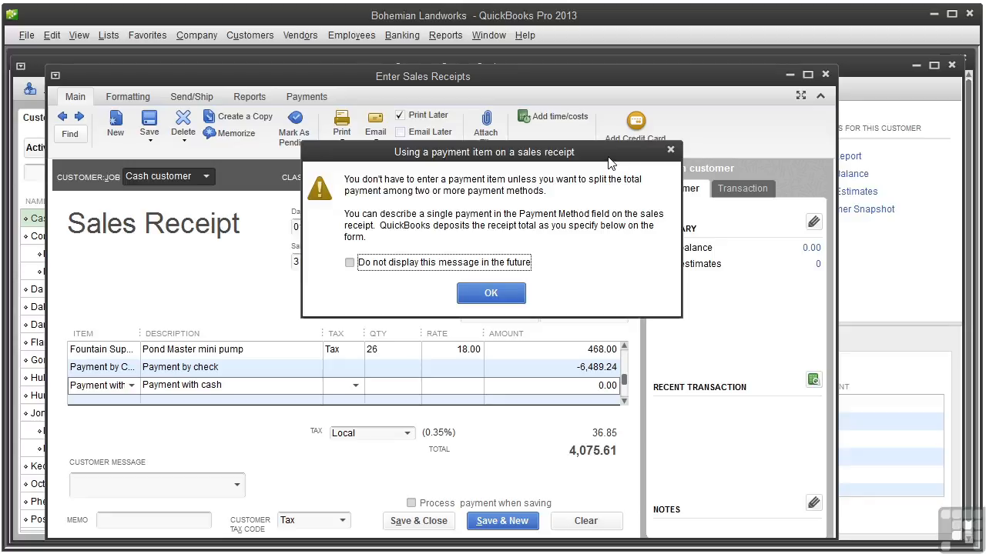
pyautogui.click(509, 293)
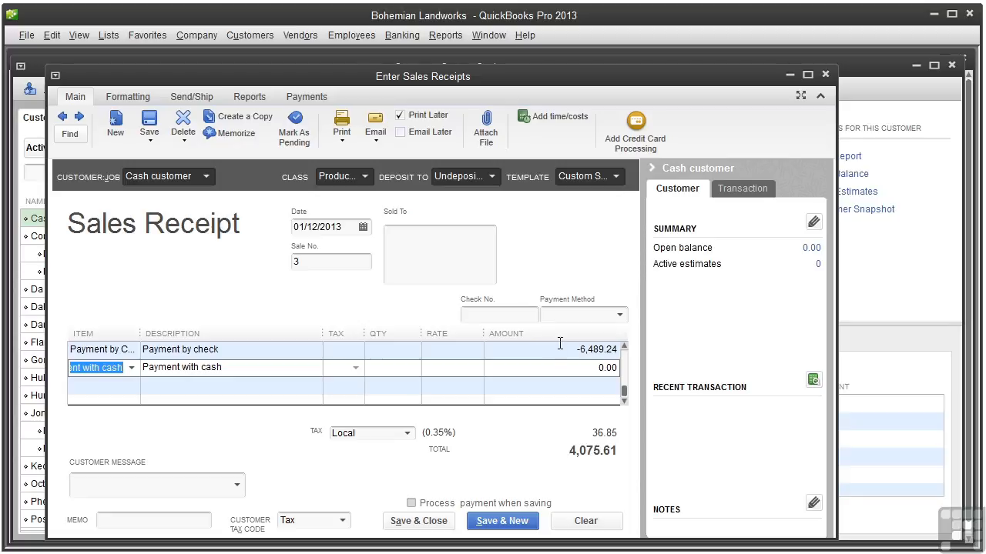
# Set the cash payment line's amount to 4,075.61, then save and close the sales receipt
pyautogui.click(596, 374)
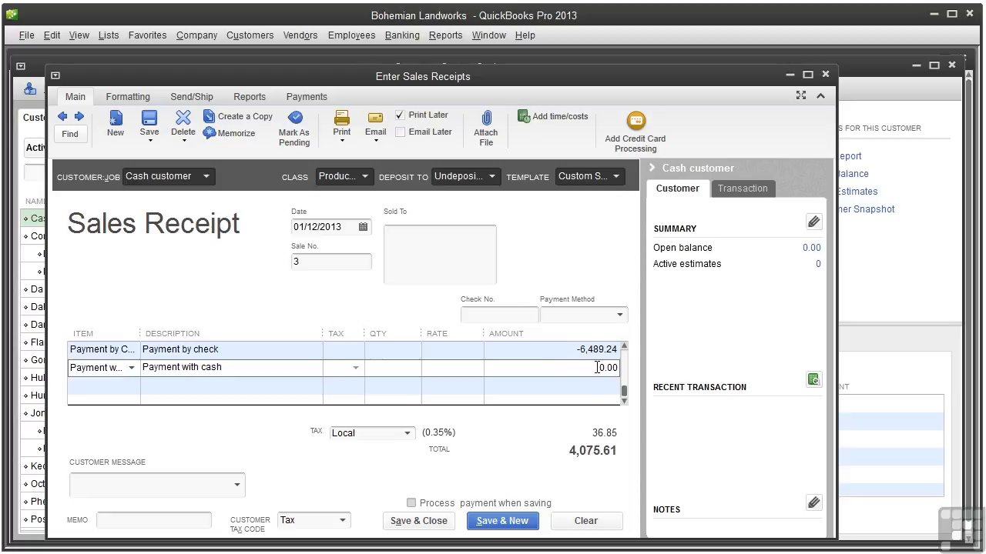
pyautogui.moveTo(598, 367); pyautogui.dragTo(636, 369)
pyautogui.write('4,075.61')
pyautogui.press('Tab')
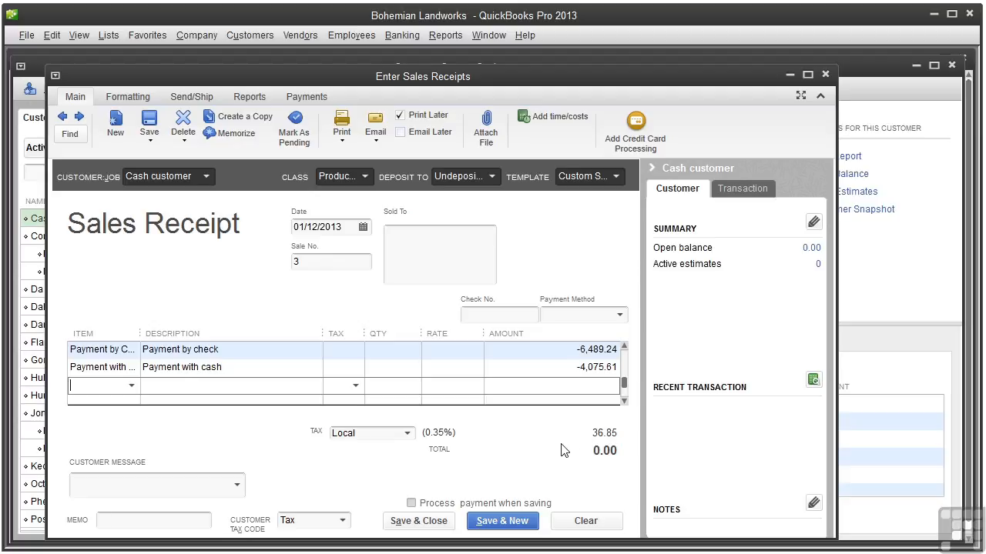
pyautogui.click(427, 521)
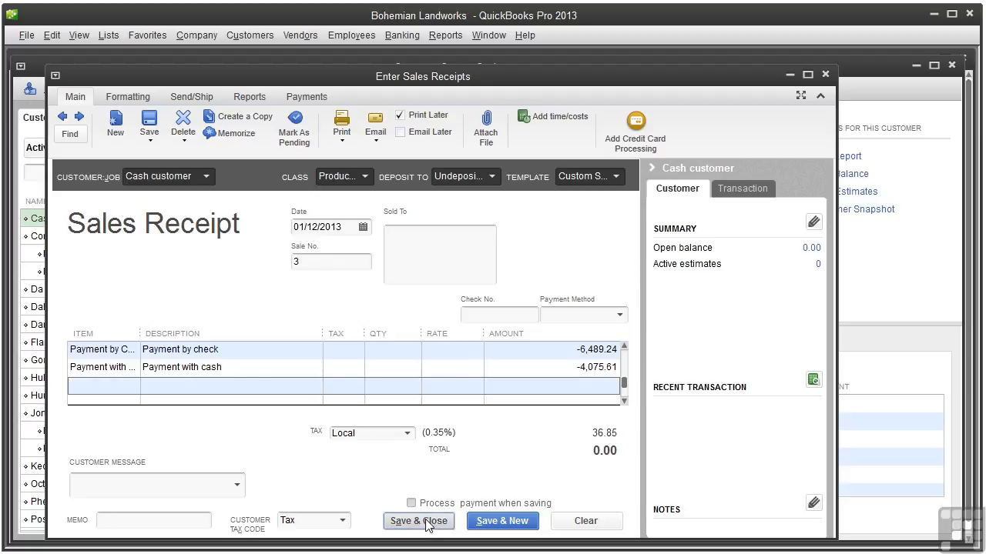